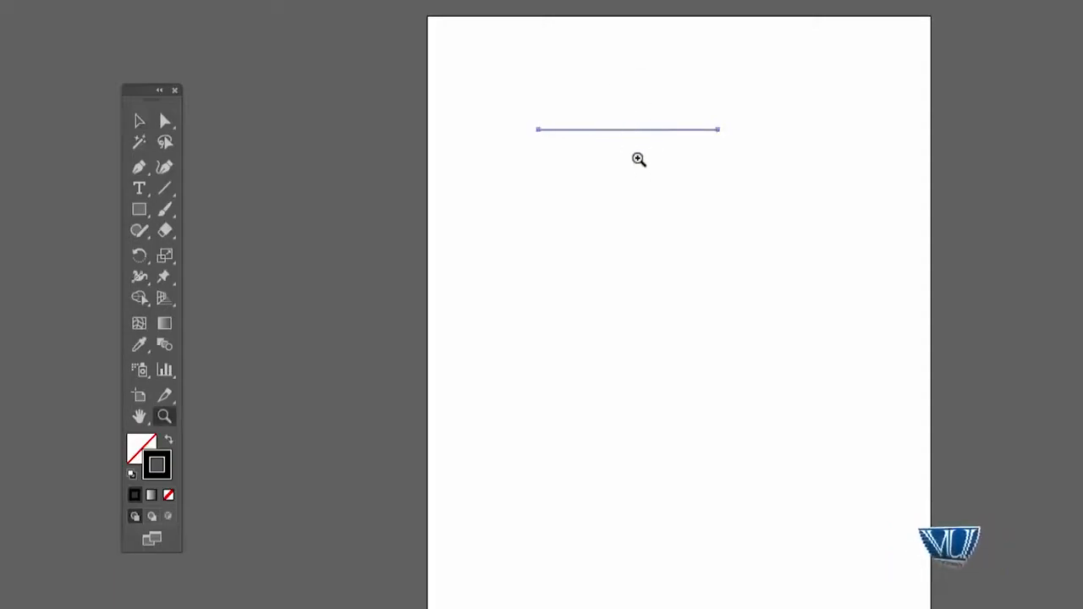
Set the selected horizontal line's stroke weight to 2 pt
{"action": "left_click", "coordinate": [639, 159]}
{"action": "left_click", "coordinate": [645, 366]}
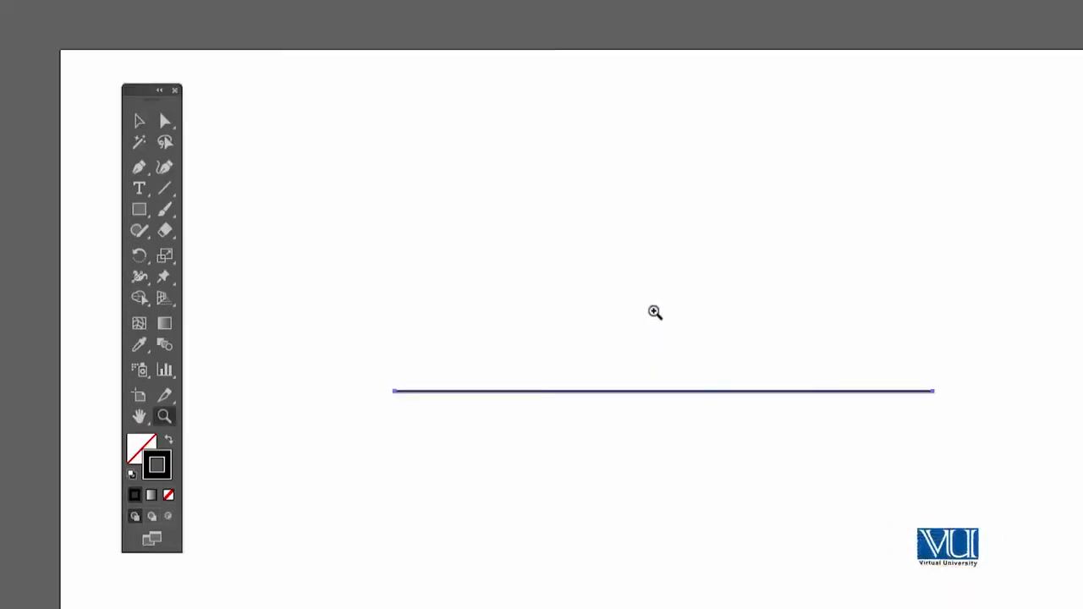
{"action": "left_click_drag", "start_coordinate": [659, 312], "coordinate": [640, 257]}
{"action": "left_click", "coordinate": [280, 2]}
{"action": "left_click", "coordinate": [249, 48]}
{"action": "left_click", "coordinate": [547, 310]}
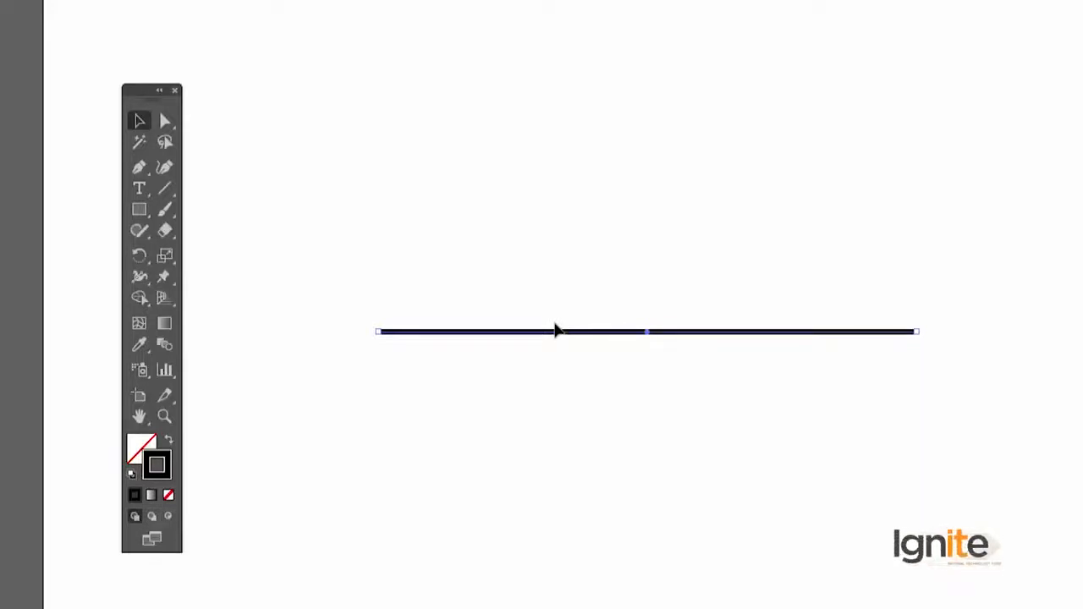
{"action": "left_click_drag", "start_coordinate": [553, 325], "coordinate": [546, 303]}
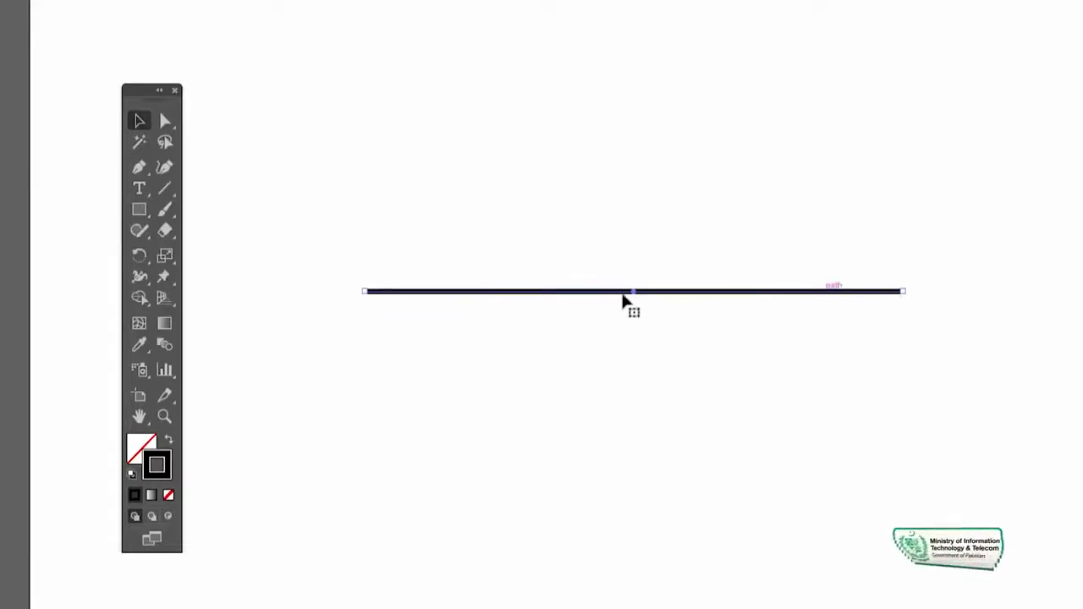
{"action": "left_click", "coordinate": [600, 332]}
{"action": "key", "text": "v"}
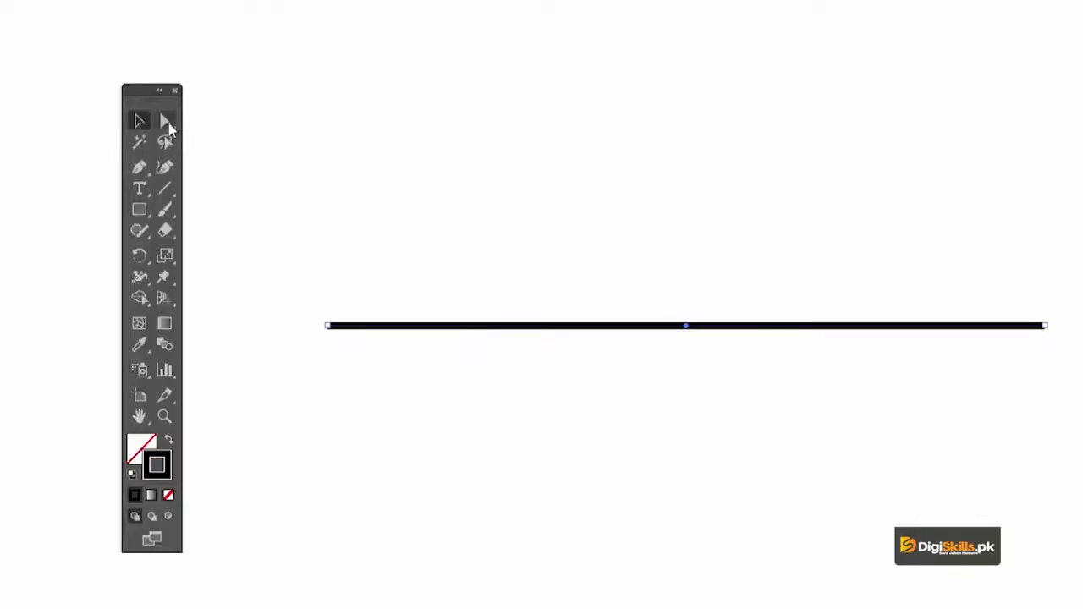
Reshape the line with the Direct Selection tool, moving its left end anchor inward and down and its right end anchor upward
{"action": "left_click_drag", "start_coordinate": [168, 127], "coordinate": [204, 116]}
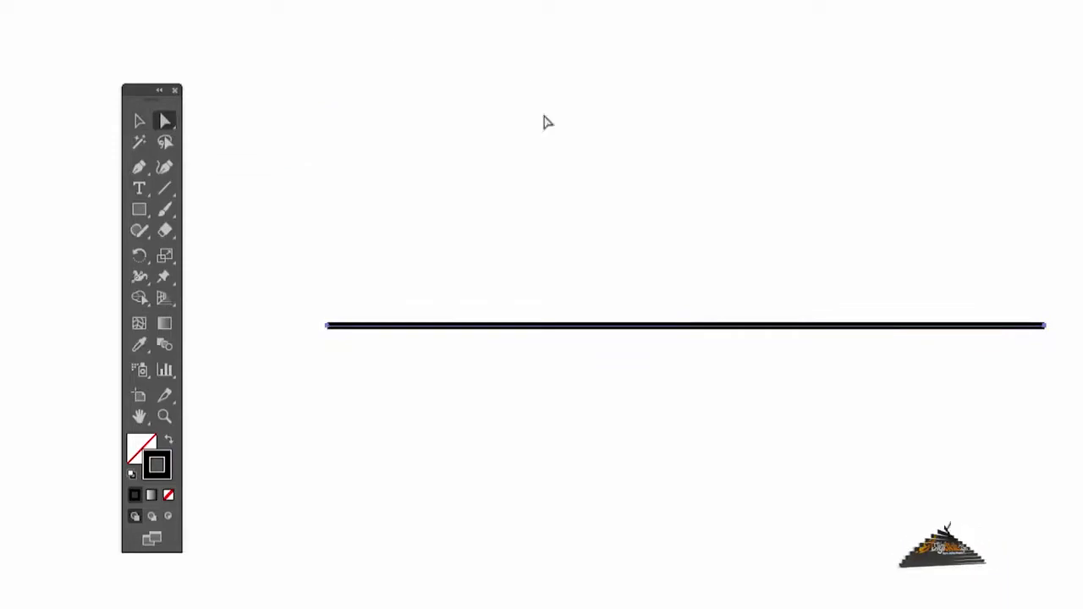
{"action": "left_click_drag", "start_coordinate": [520, 252], "coordinate": [541, 202]}
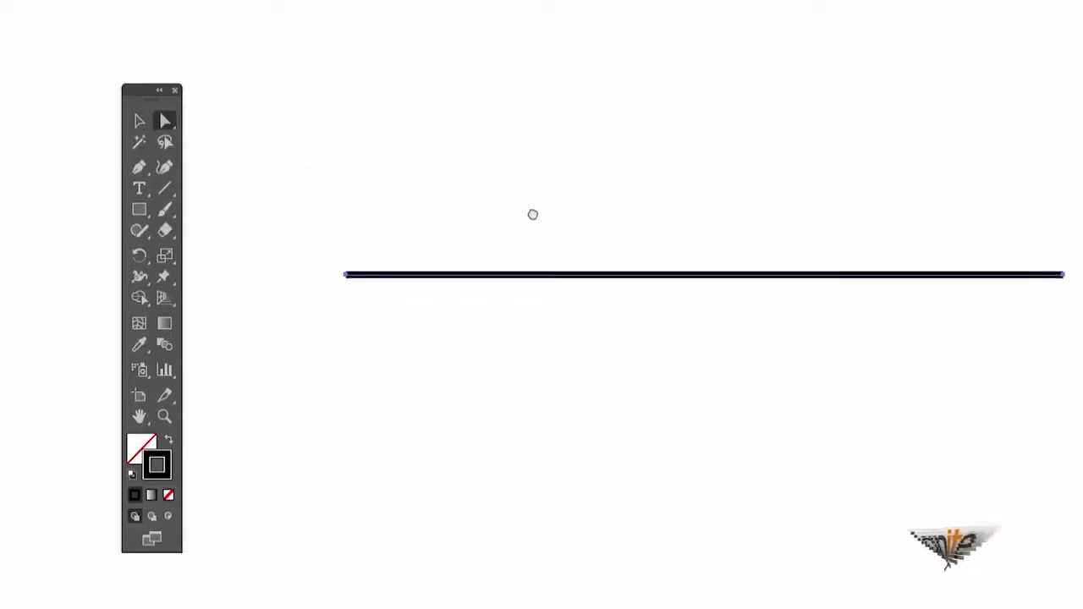
{"action": "left_click", "coordinate": [345, 283]}
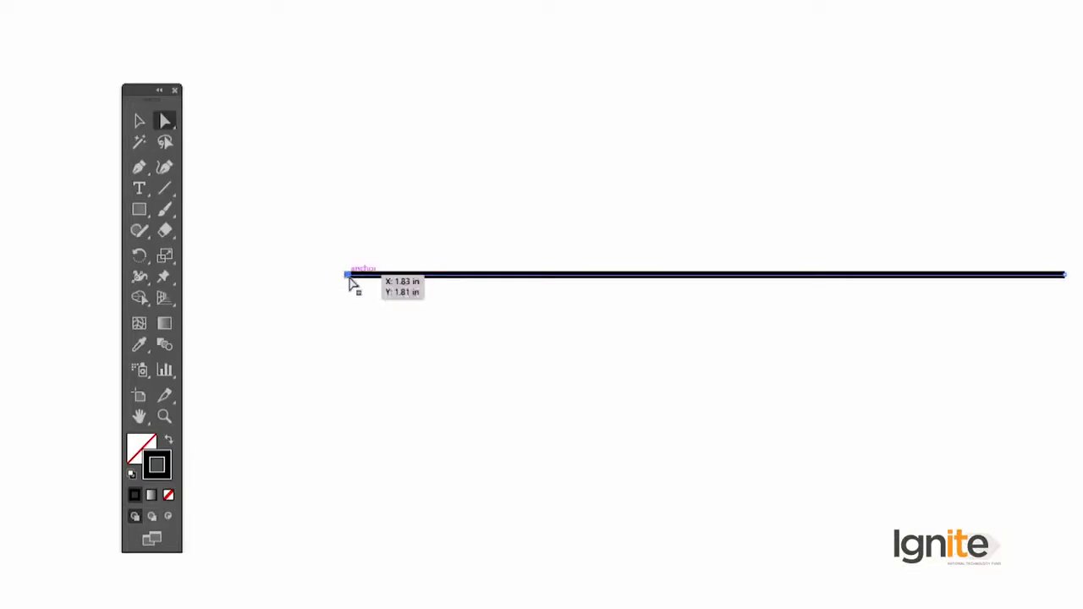
{"action": "left_click_drag", "start_coordinate": [349, 279], "coordinate": [580, 365]}
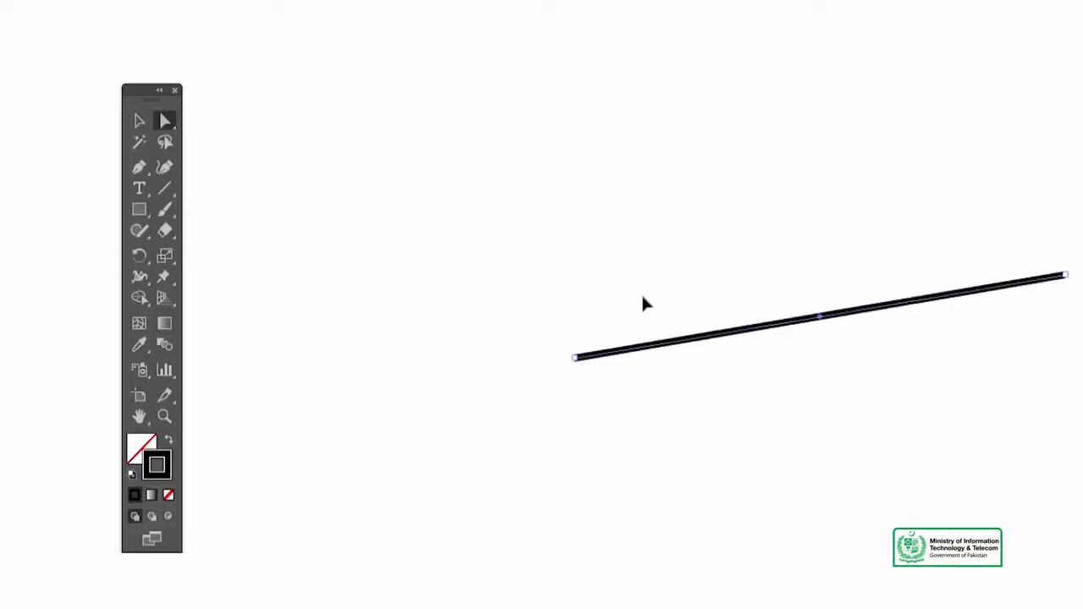
{"action": "left_click_drag", "start_coordinate": [1064, 276], "coordinate": [1082, 230]}
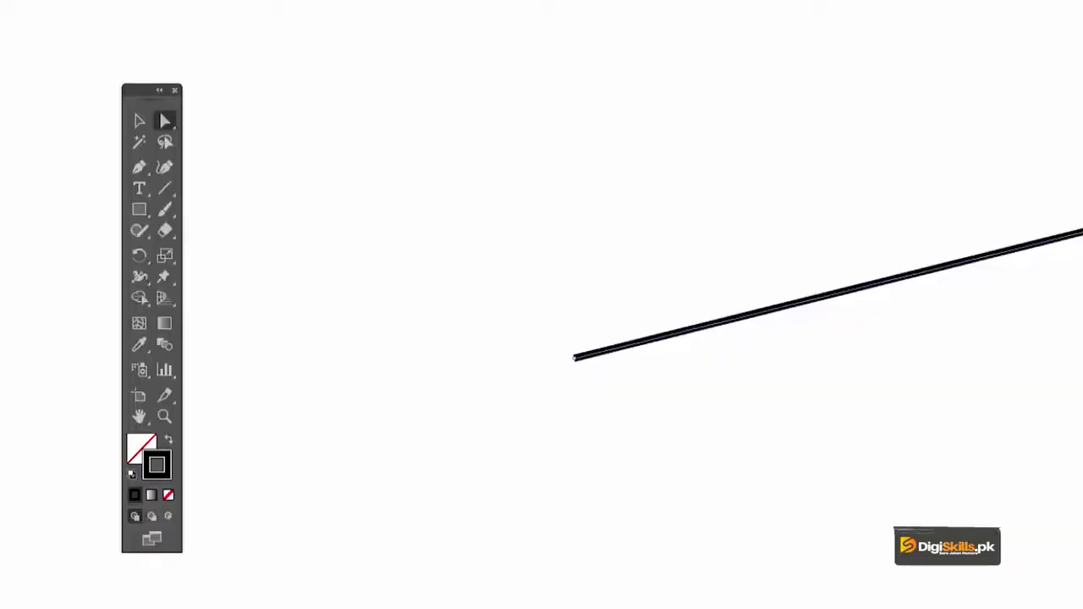
{"action": "left_click_drag", "start_coordinate": [969, 329], "coordinate": [863, 342]}
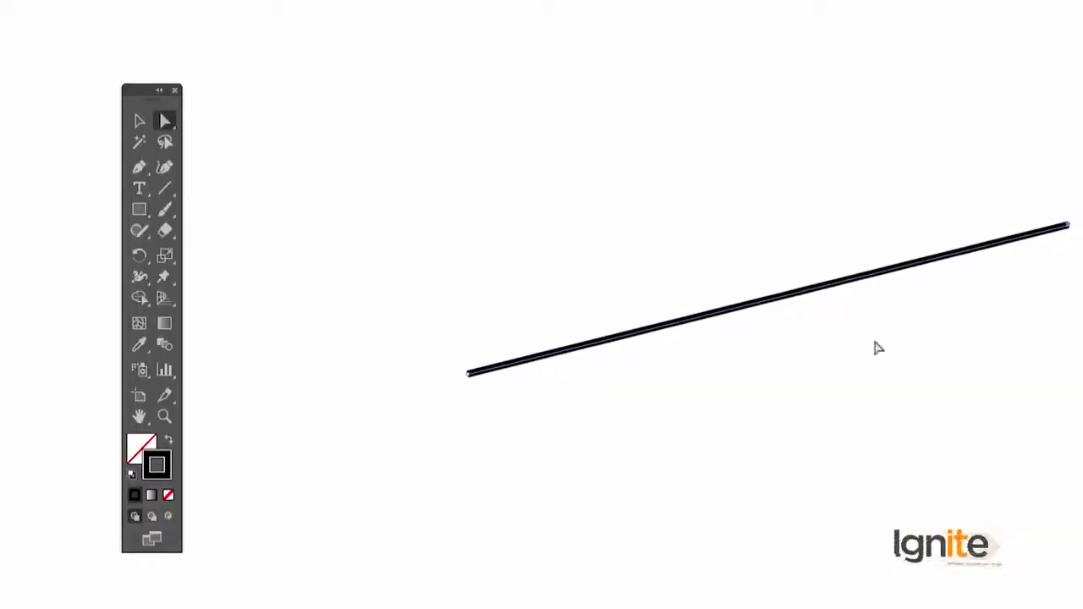
{"action": "left_click_drag", "start_coordinate": [694, 264], "coordinate": [690, 288]}
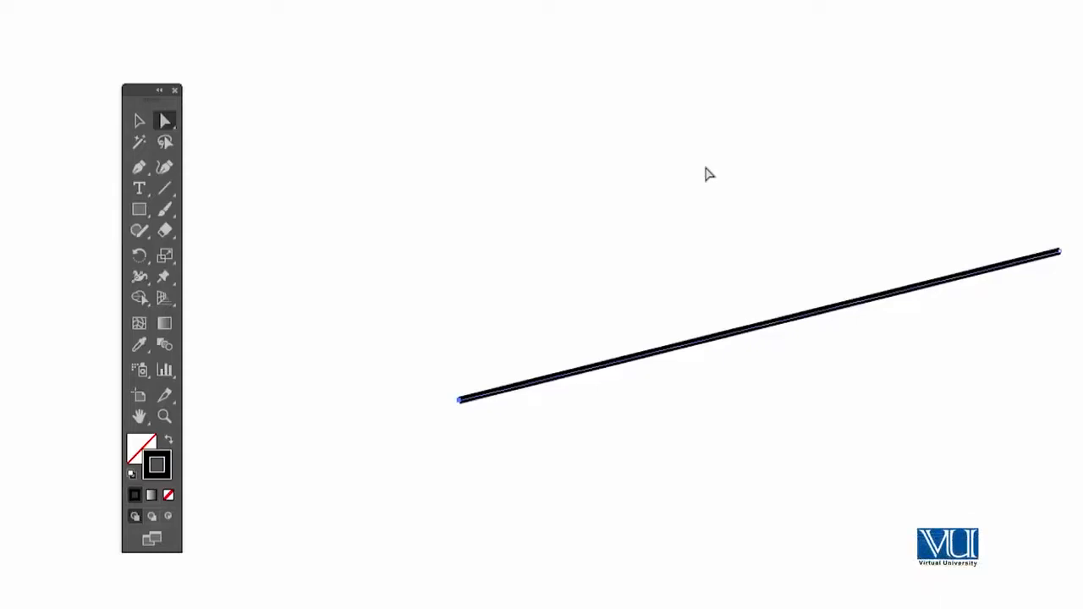
Undo the line's anchor point edits back to its original horizontal shape
{"action": "key", "text": "ctrl+z"}
{"action": "key", "text": "ctrl+z"}
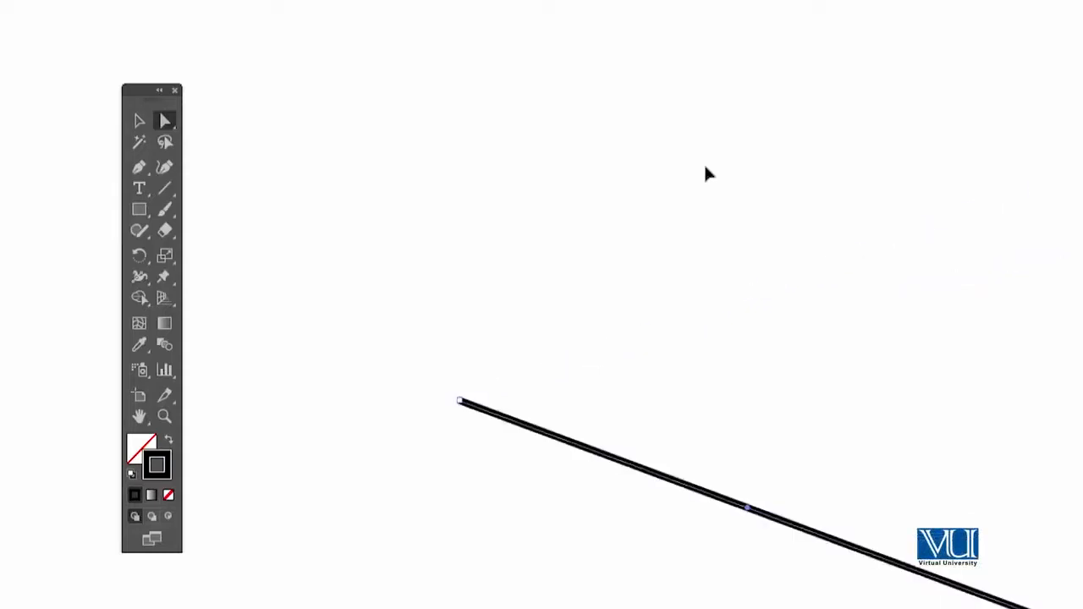
{"action": "key", "text": "ctrl+z"}
{"action": "key", "text": "ctrl+z"}
{"action": "key", "text": "ctrl+z"}
{"action": "key", "text": "ctrl+z"}
{"action": "key", "text": "ctrl+z"}
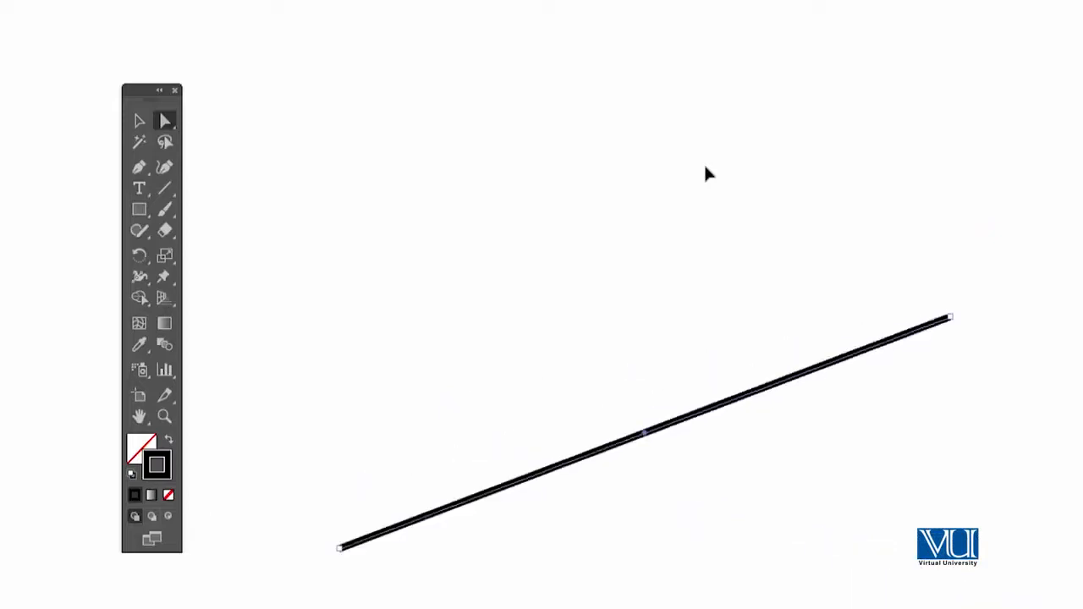
{"action": "left_click_drag", "start_coordinate": [360, 319], "coordinate": [467, 286]}
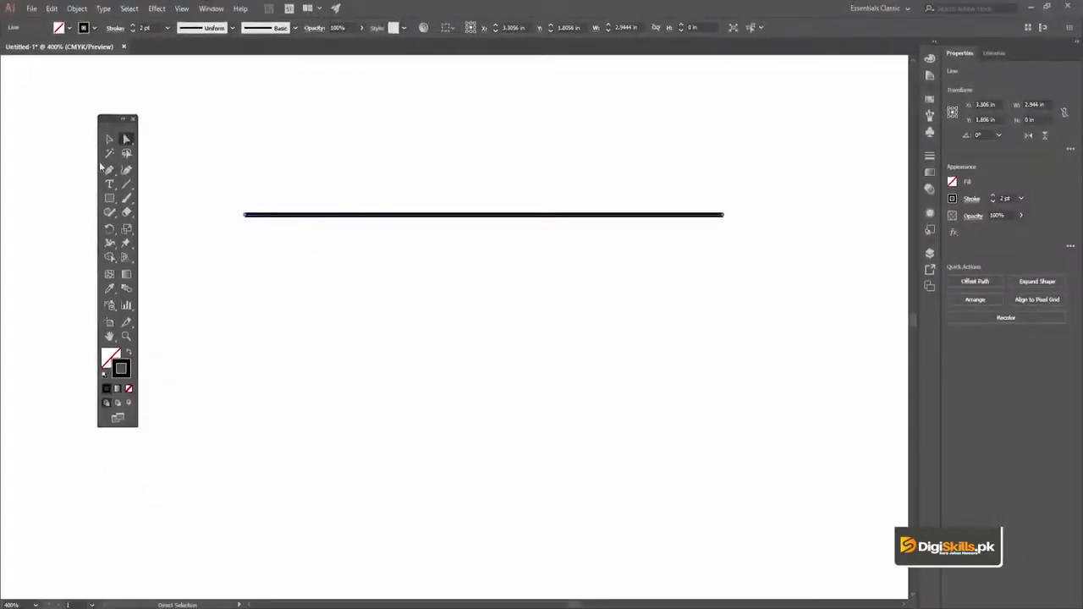
Draw an unfilled square about 1.08 in wide below the horizontal line with the Rectangle tool
{"action": "left_click", "coordinate": [109, 197]}
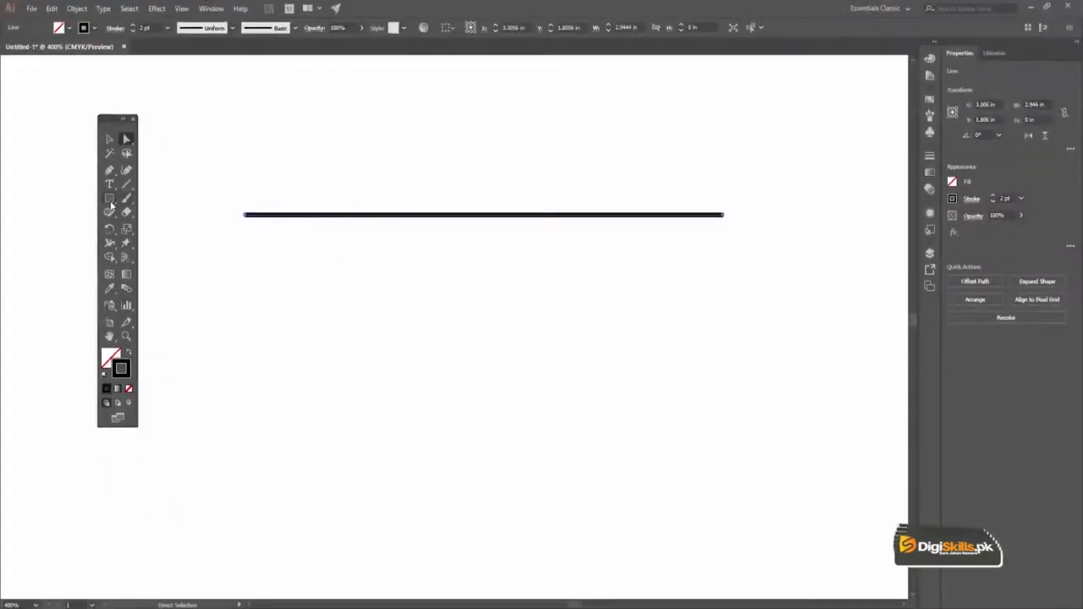
{"action": "left_click_drag", "start_coordinate": [251, 286], "coordinate": [437, 315]}
{"action": "key", "text": "v"}
{"action": "key", "text": "space"}
{"action": "left_click_drag", "start_coordinate": [436, 301], "coordinate": [375, 174]}
{"action": "key", "text": "z"}
{"action": "left_click", "coordinate": [369, 238]}
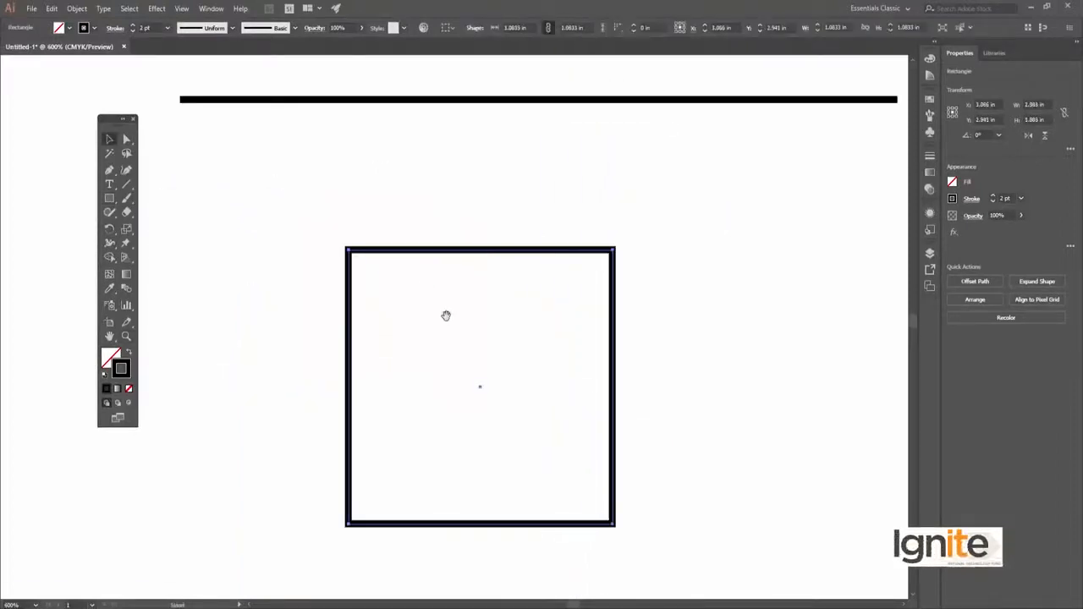
Move the whole square with the Selection tool so its center sits at about X 3.28 in, Y 2.80 in
{"action": "key", "text": "space"}
{"action": "left_click_drag", "start_coordinate": [445, 312], "coordinate": [409, 262]}
{"action": "key", "text": "v"}
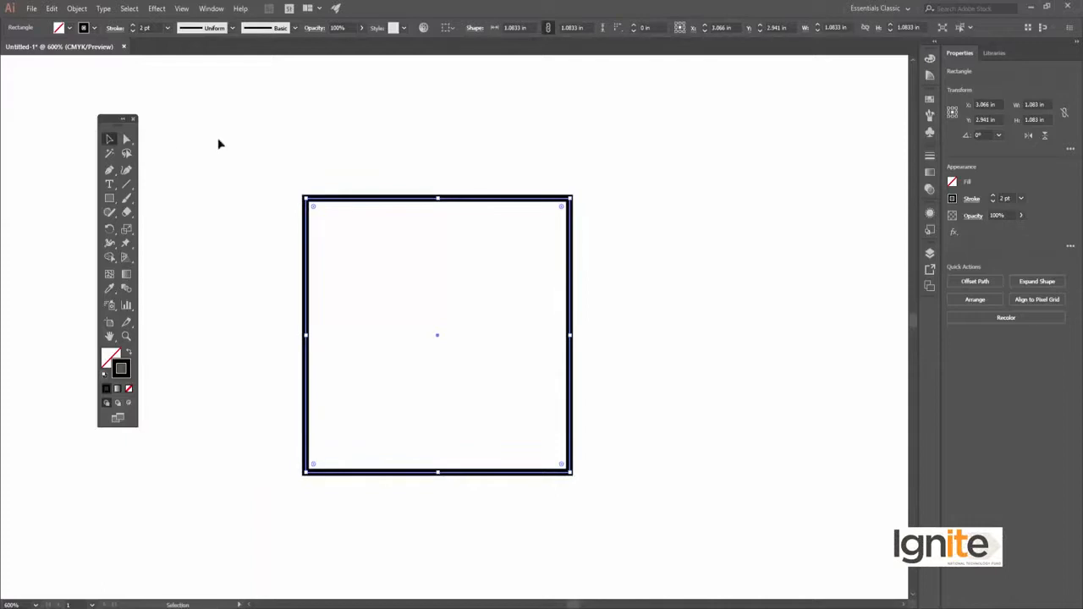
{"action": "left_click", "coordinate": [320, 188]}
{"action": "left_click_drag", "start_coordinate": [317, 200], "coordinate": [375, 167]}
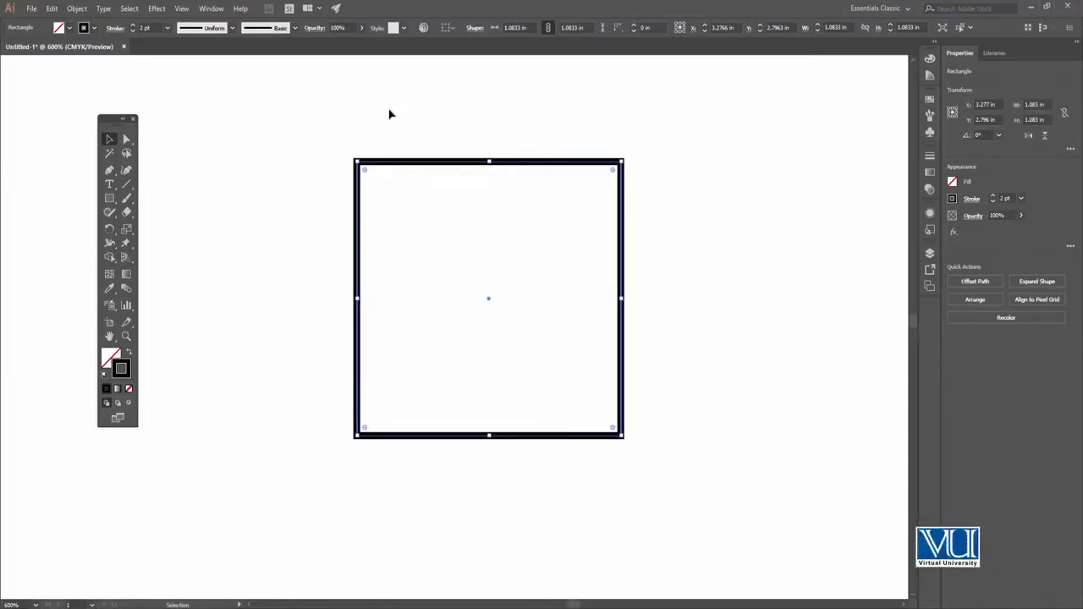
Distort the square by pulling each of its four corner anchor points outward individually with the Direct Selection tool
{"action": "left_click", "coordinate": [127, 139]}
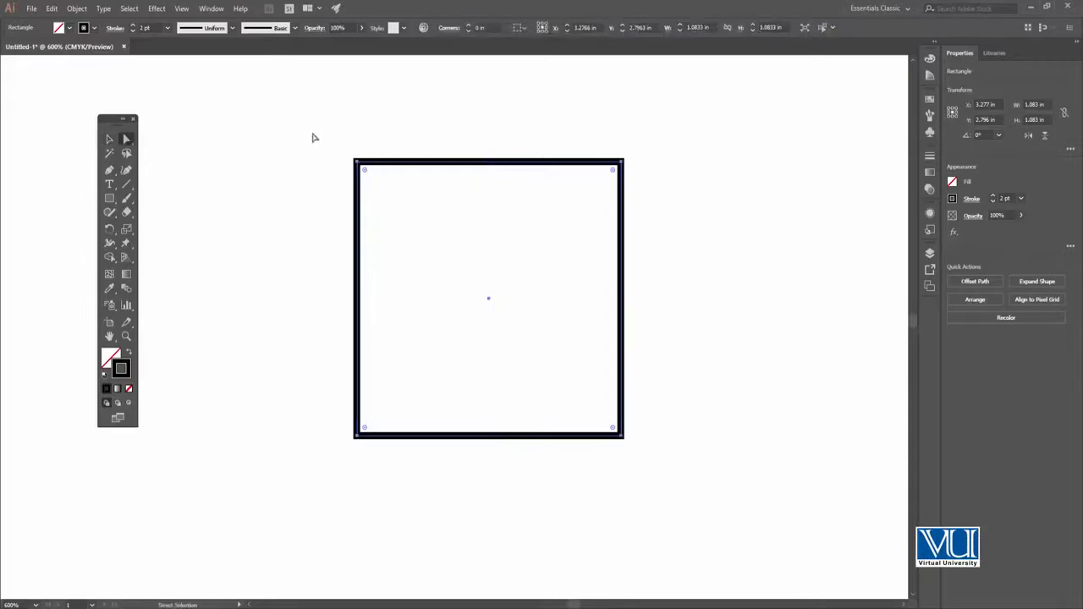
{"action": "left_click_drag", "start_coordinate": [311, 115], "coordinate": [210, 113]}
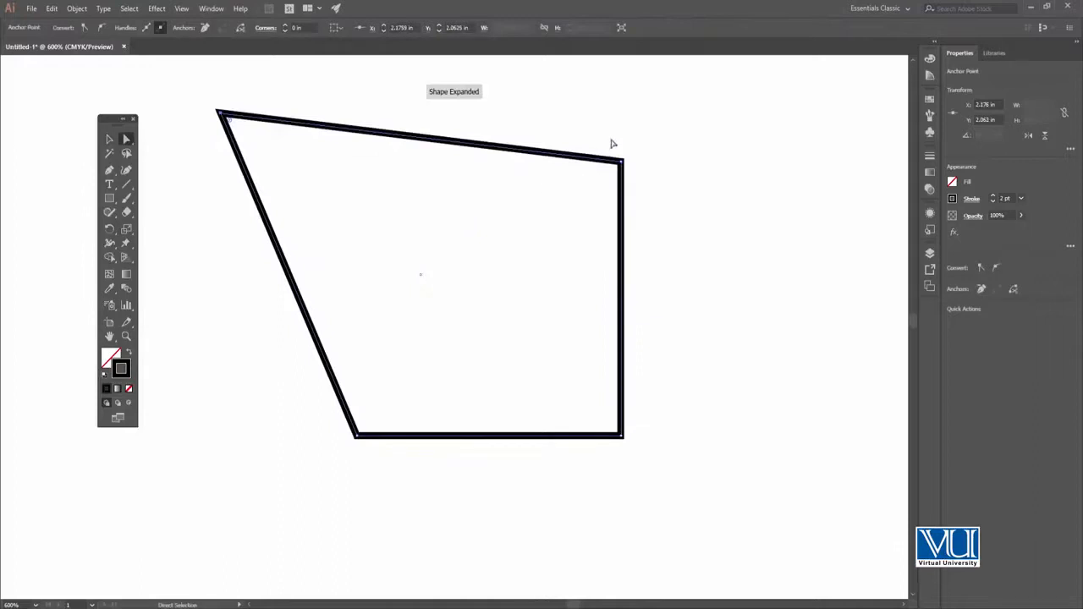
{"action": "left_click_drag", "start_coordinate": [603, 129], "coordinate": [648, 208]}
{"action": "left_click_drag", "start_coordinate": [623, 164], "coordinate": [753, 142]}
{"action": "left_click_drag", "start_coordinate": [692, 427], "coordinate": [593, 467]}
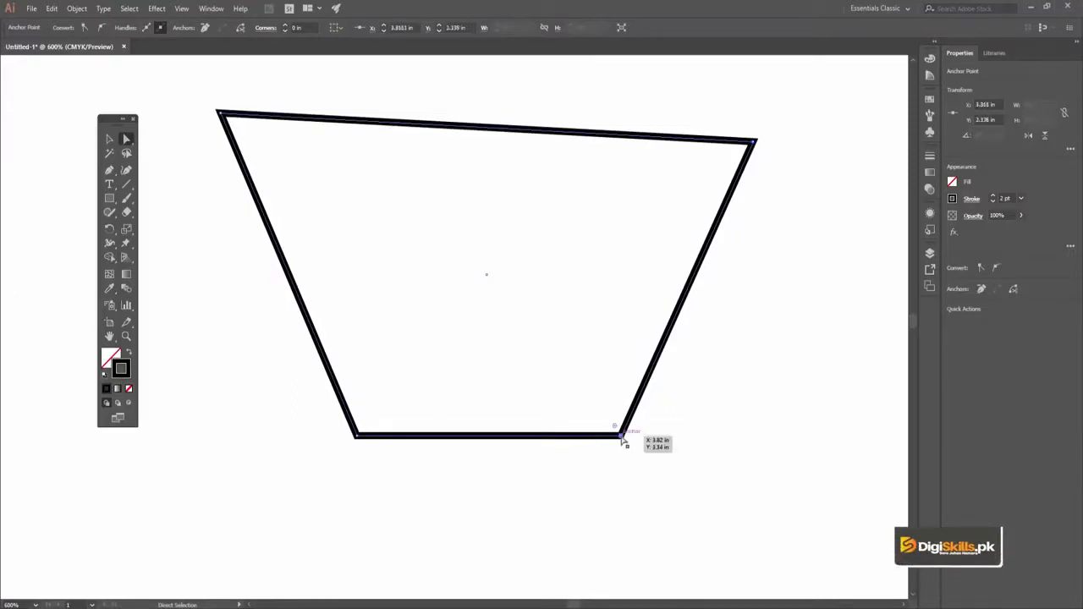
{"action": "left_click_drag", "start_coordinate": [624, 438], "coordinate": [754, 472]}
{"action": "left_click_drag", "start_coordinate": [302, 401], "coordinate": [250, 511]}
{"action": "left_click_drag", "start_coordinate": [401, 440], "coordinate": [476, 319]}
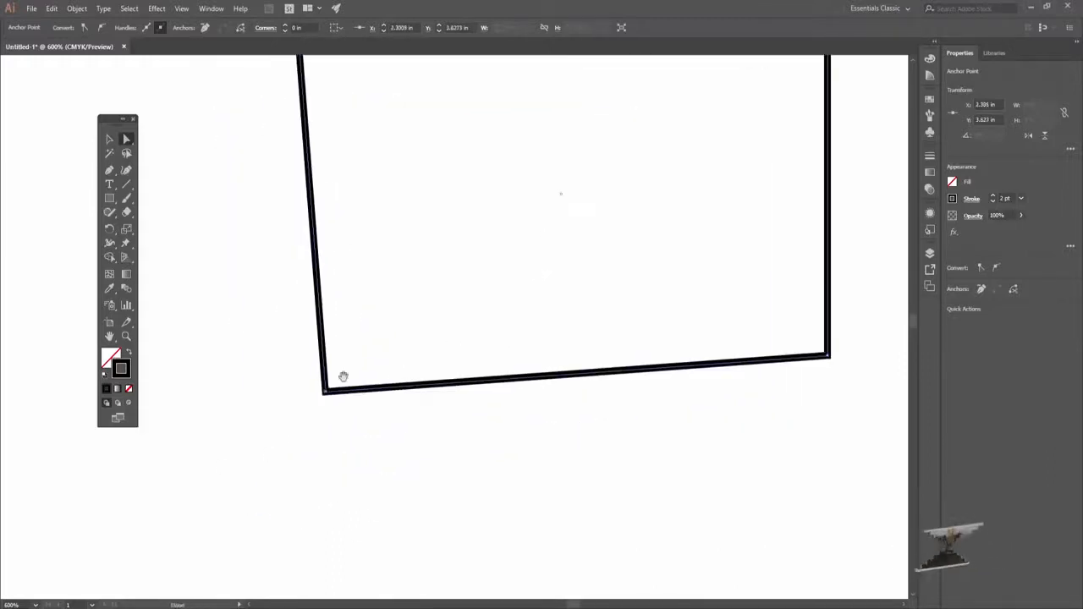
{"action": "left_click_drag", "start_coordinate": [326, 390], "coordinate": [285, 446]}
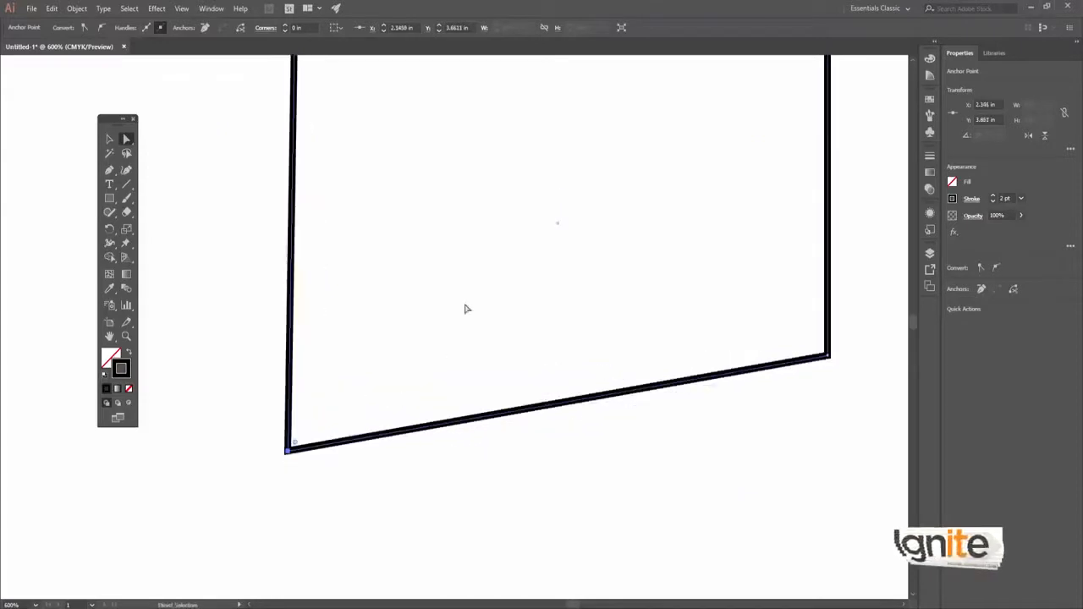
Undo the corner distortions back to the original square
{"action": "left_click_drag", "start_coordinate": [466, 307], "coordinate": [409, 410]}
{"action": "key", "text": "ctrl+z"}
{"action": "key", "text": "ctrl+z"}
{"action": "key", "text": "ctrl+z"}
{"action": "key", "text": "ctrl+z"}
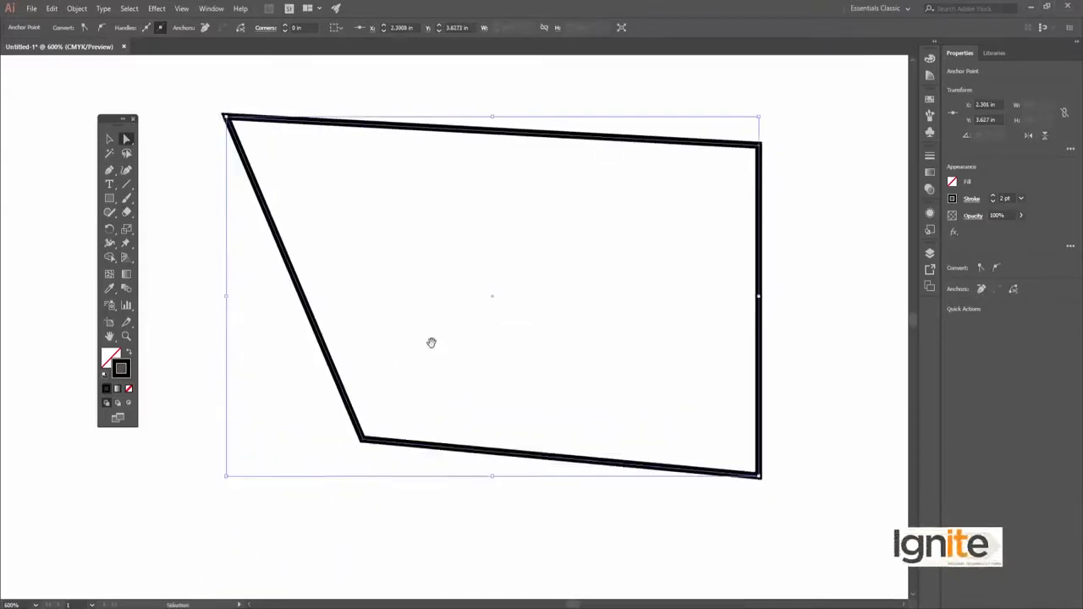
{"action": "key", "text": "ctrl+z"}
{"action": "key", "text": "ctrl+z"}
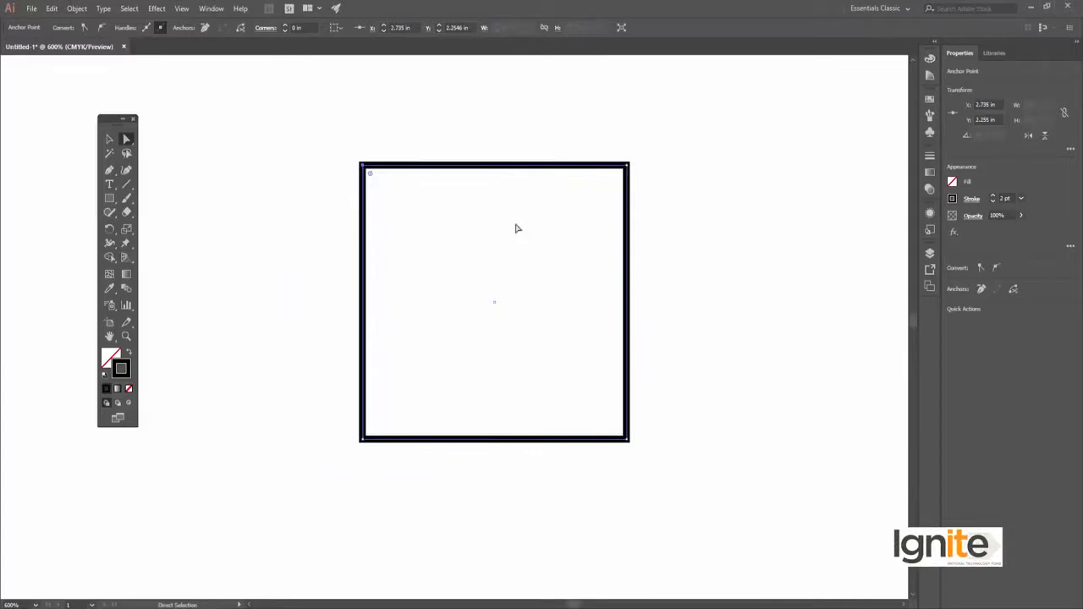
Select the square's two upper anchor points, shift them right to form a parallelogram, and undo the skew
{"action": "left_click_drag", "start_coordinate": [523, 193], "coordinate": [464, 229]}
{"action": "left_click_drag", "start_coordinate": [255, 147], "coordinate": [681, 226]}
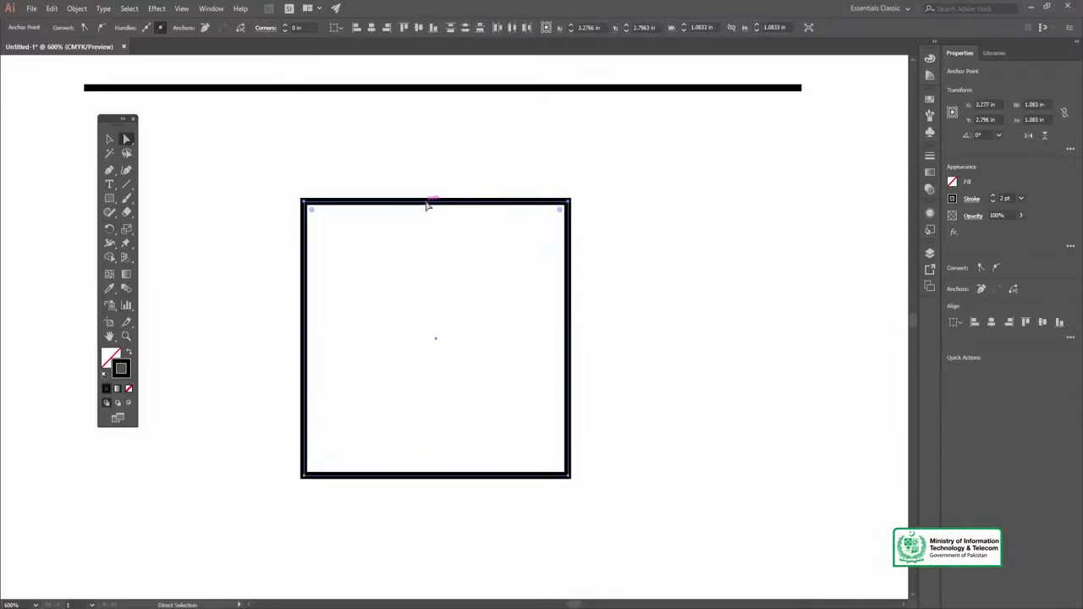
{"action": "left_click_drag", "start_coordinate": [225, 122], "coordinate": [606, 226]}
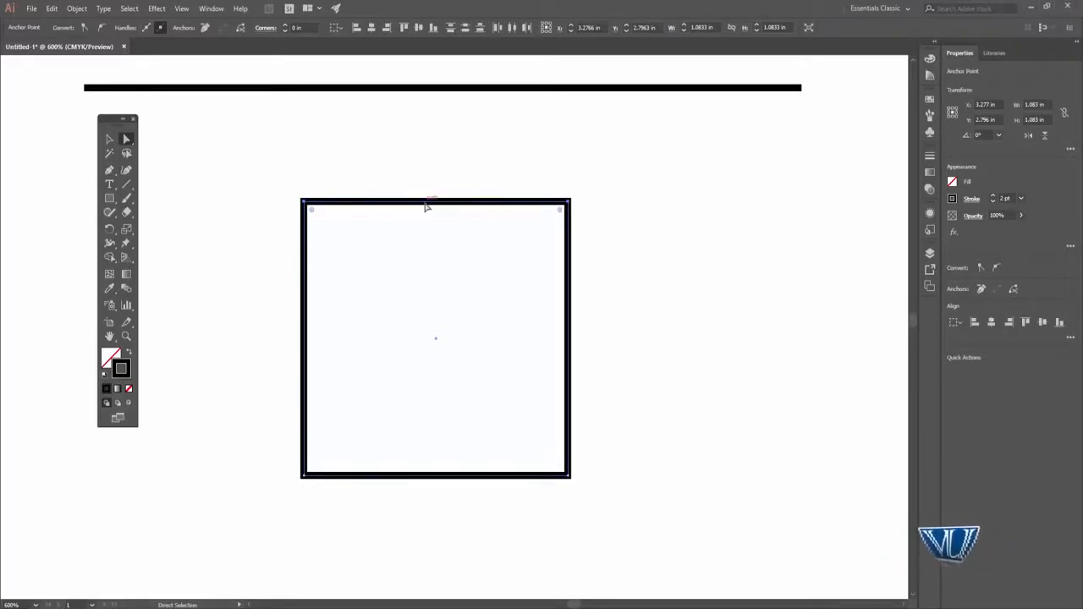
{"action": "left_click_drag", "start_coordinate": [427, 206], "coordinate": [696, 195]}
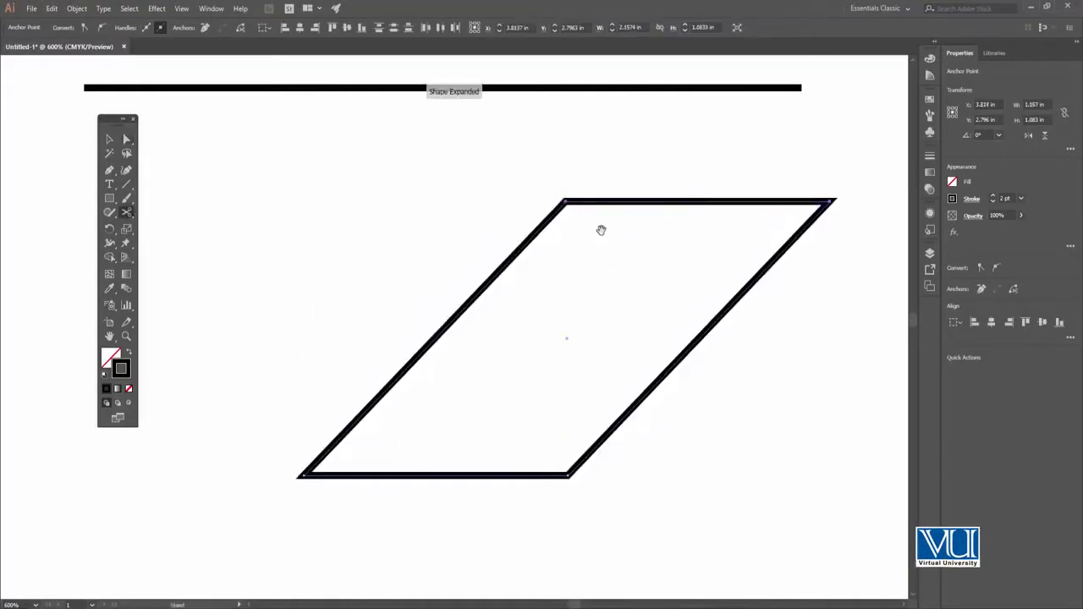
{"action": "left_click_drag", "start_coordinate": [599, 229], "coordinate": [528, 245]}
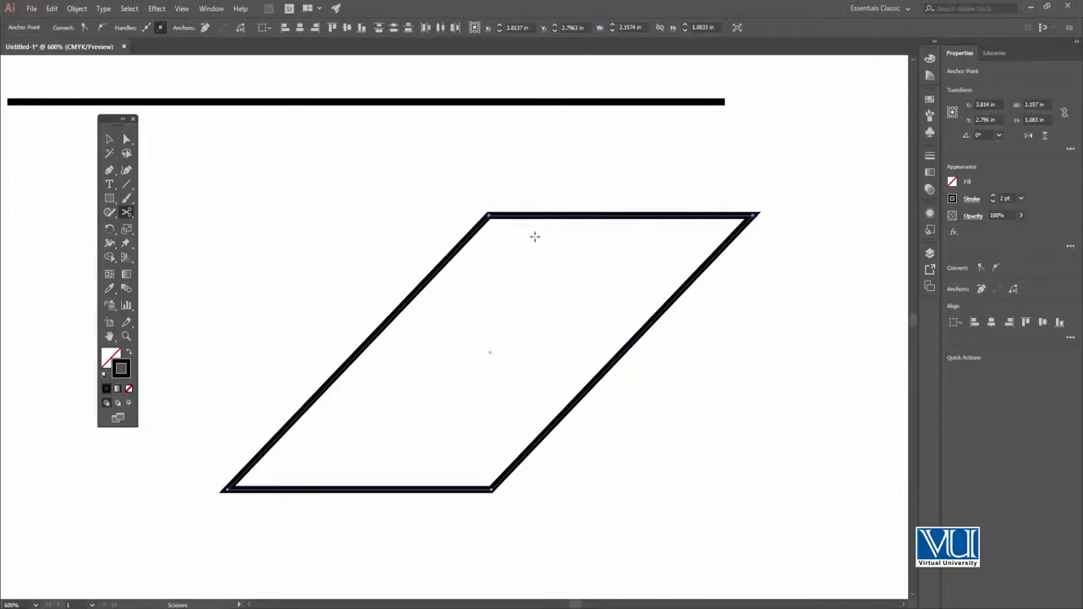
{"action": "left_click_drag", "start_coordinate": [539, 227], "coordinate": [522, 202]}
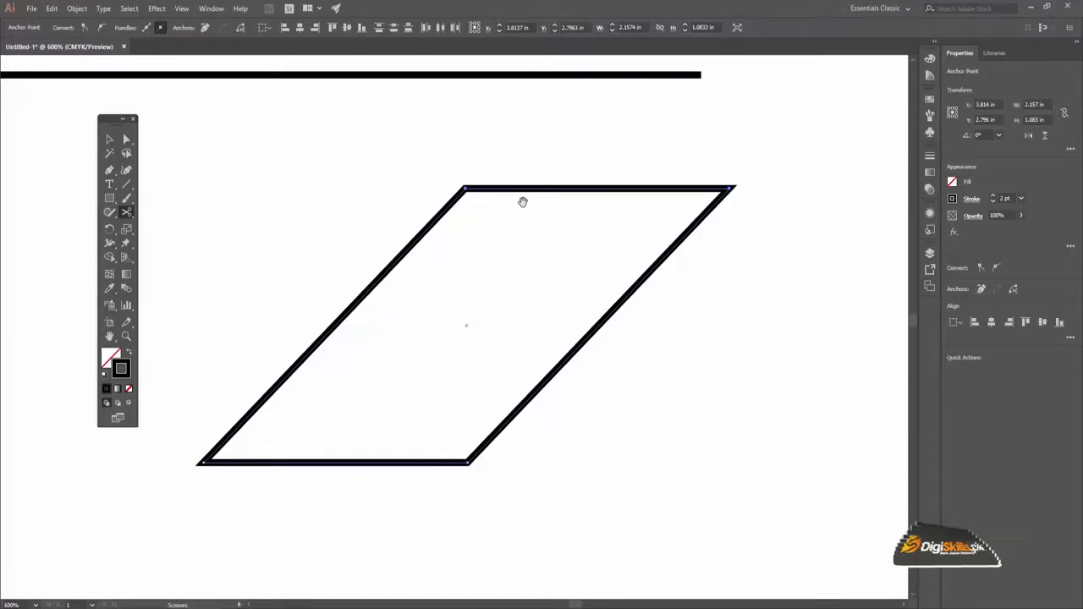
{"action": "key", "text": "ctrl+z"}
{"action": "left_click_drag", "start_coordinate": [424, 174], "coordinate": [527, 172]}
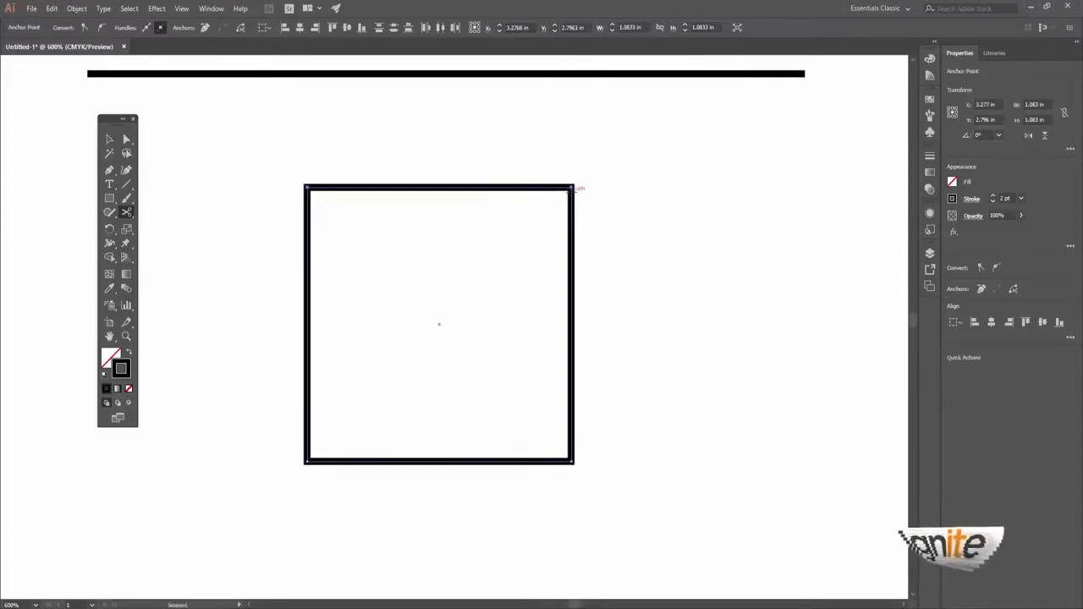
Pull the square's upper-right corner anchor diagonally inward to about X 2.95 in, Y 3.11 in with the Direct Selection tool
{"action": "left_click", "coordinate": [126, 139]}
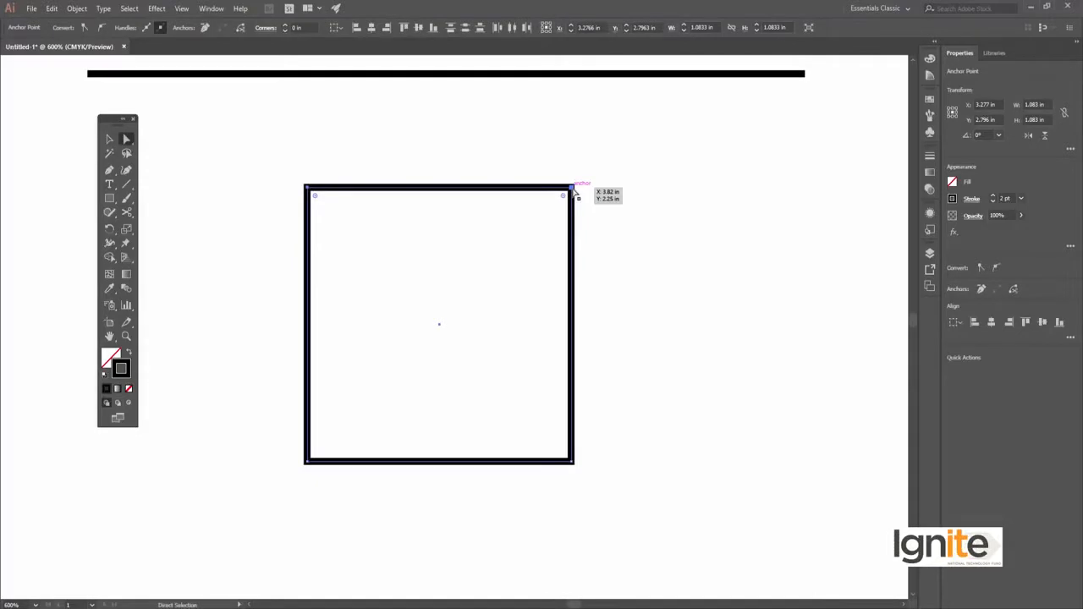
{"action": "left_click_drag", "start_coordinate": [568, 186], "coordinate": [442, 302]}
{"action": "key", "text": "ctrl+z"}
{"action": "left_click", "coordinate": [566, 160]}
{"action": "left_click_drag", "start_coordinate": [602, 247], "coordinate": [596, 237]}
{"action": "left_click_drag", "start_coordinate": [569, 187], "coordinate": [360, 407]}
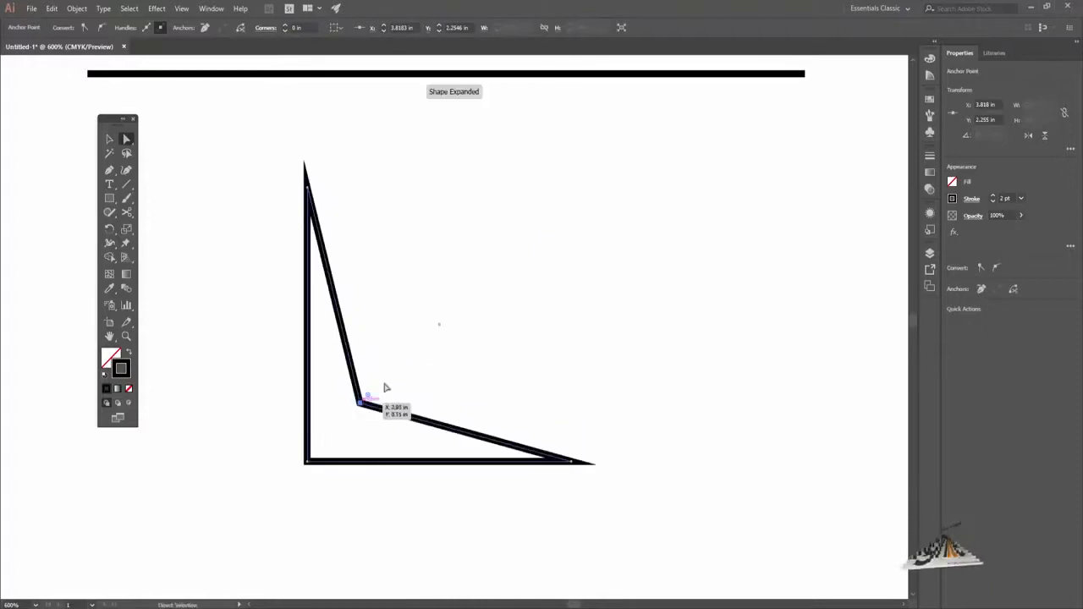
Directly move the shape's upper-left anchor right and down, and its lower-right anchor to about X 3.64 in, Y 2.95 in
{"action": "key", "text": "c"}
{"action": "left_click_drag", "start_coordinate": [460, 280], "coordinate": [437, 238]}
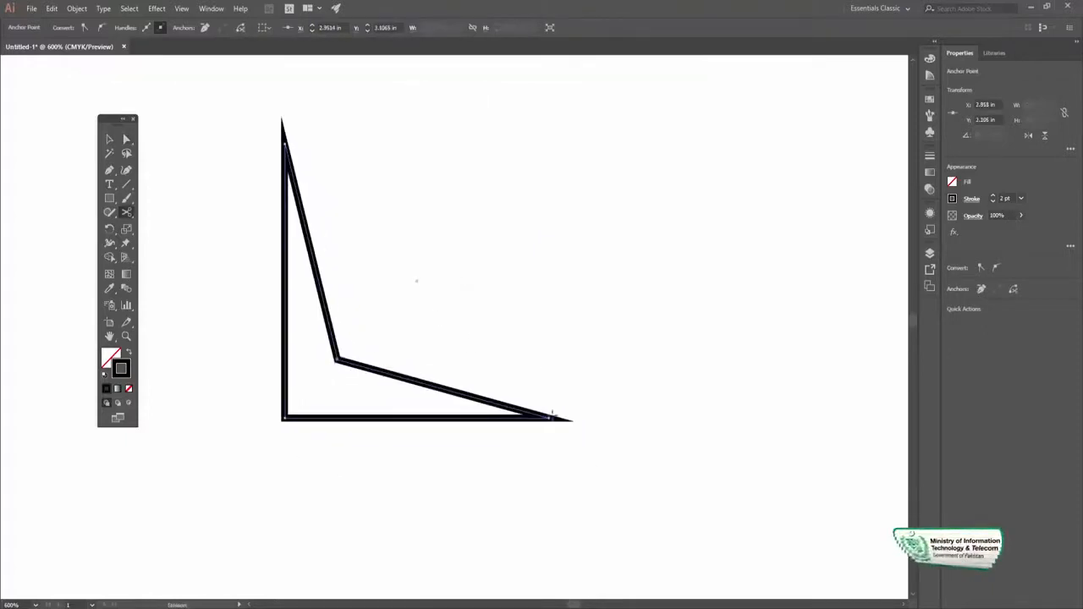
{"action": "left_click", "coordinate": [125, 138]}
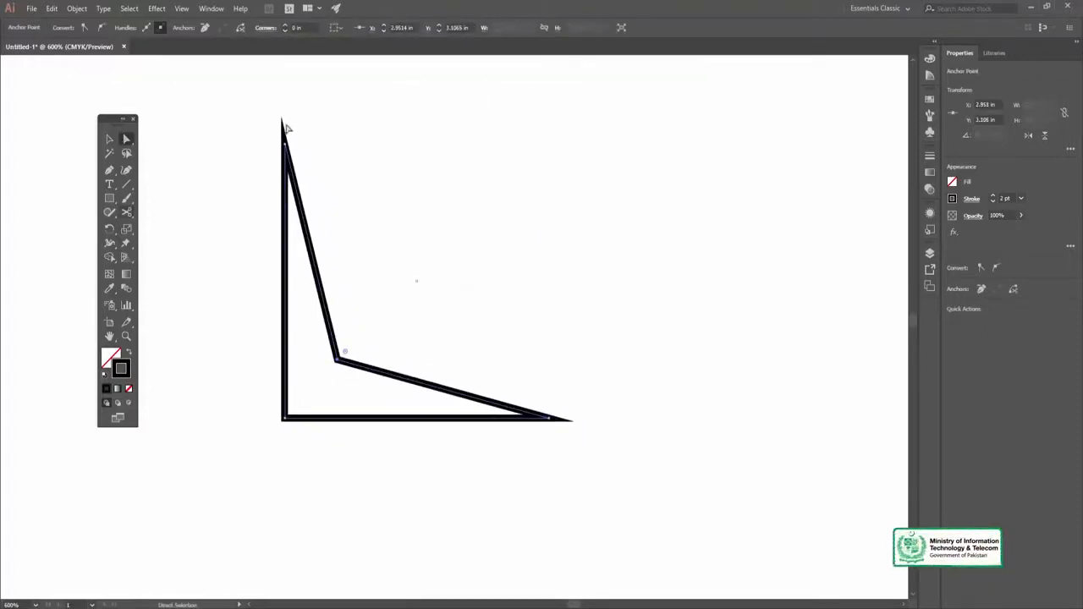
{"action": "left_click_drag", "start_coordinate": [329, 172], "coordinate": [392, 189]}
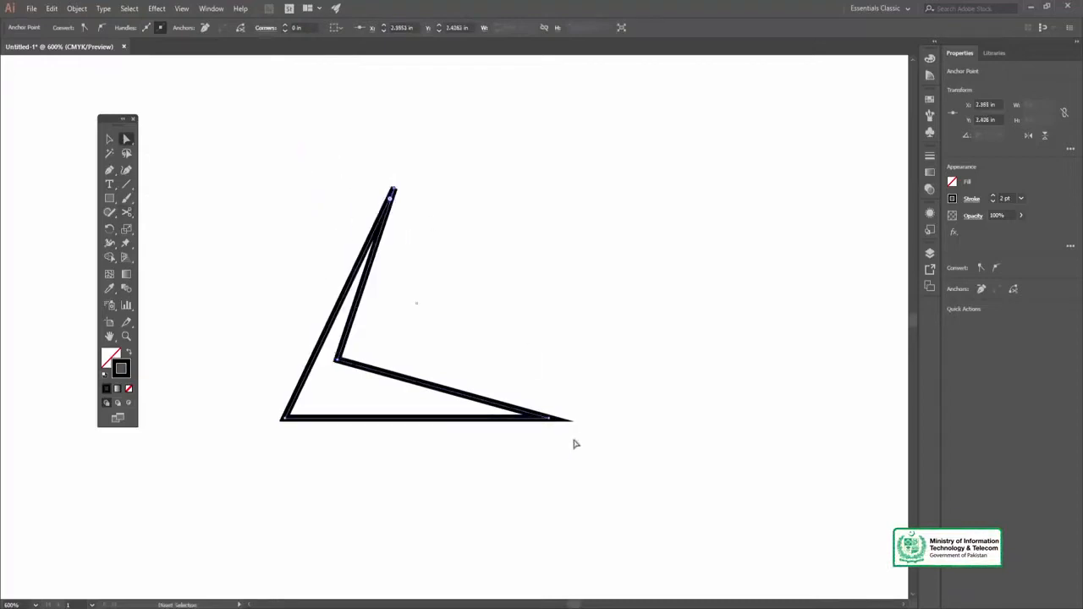
{"action": "left_click_drag", "start_coordinate": [551, 425], "coordinate": [502, 322]}
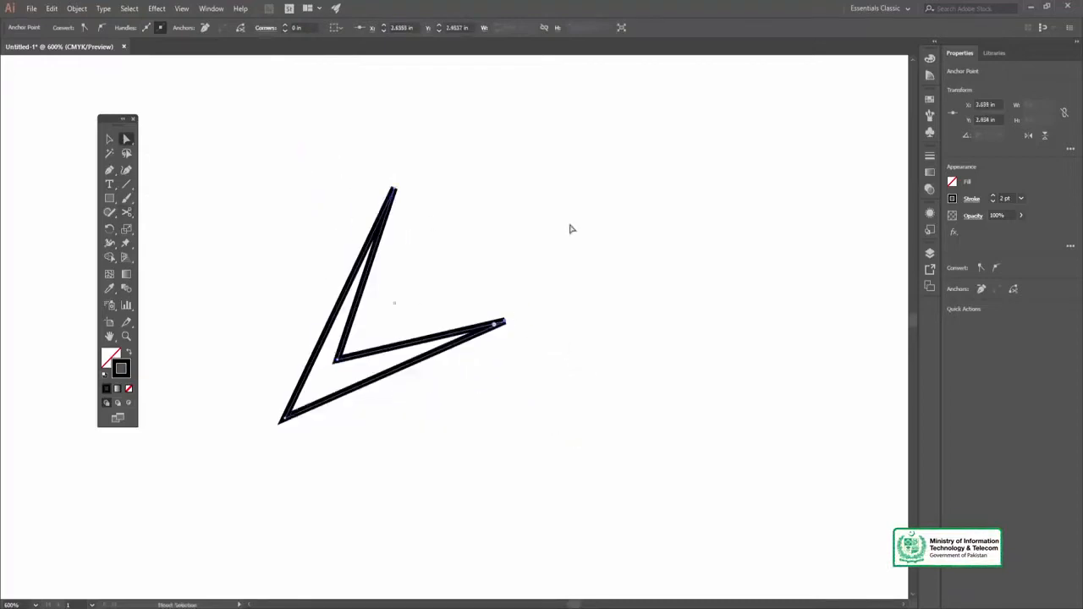
{"action": "left_click_drag", "start_coordinate": [477, 254], "coordinate": [532, 254]}
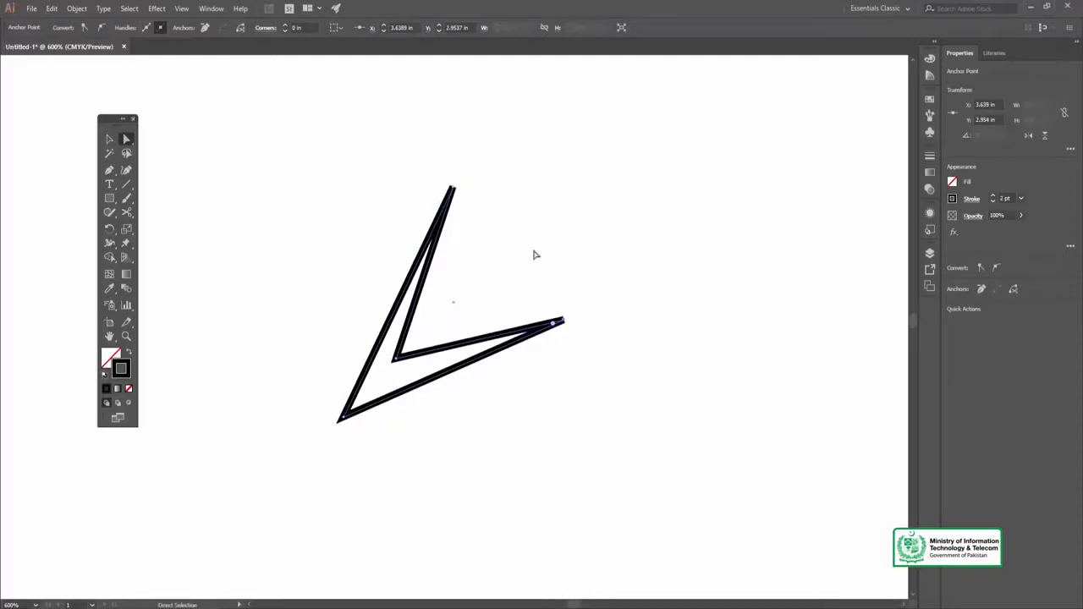